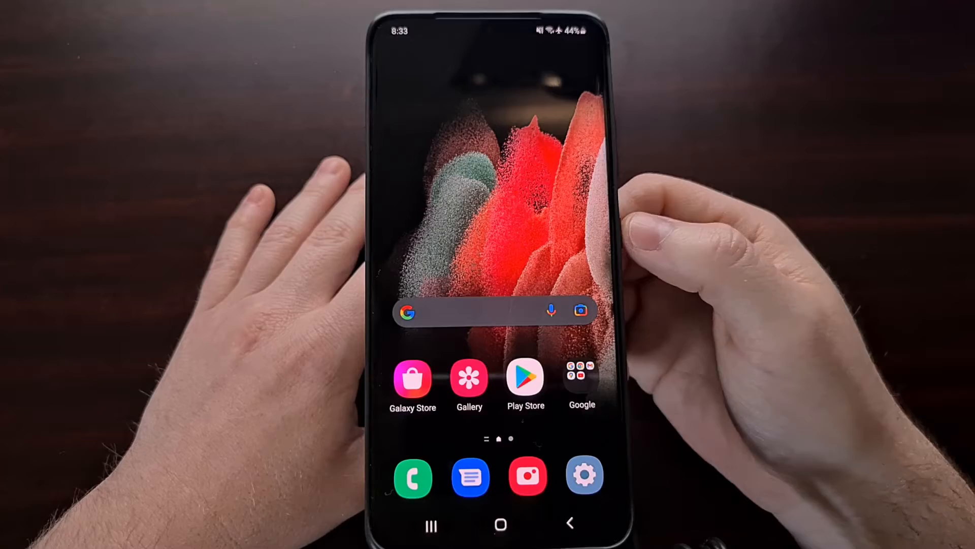
- From the quick settings panel, glance at the power options and launch the Settings app
left_click_drag(496, 30, 495, 229)
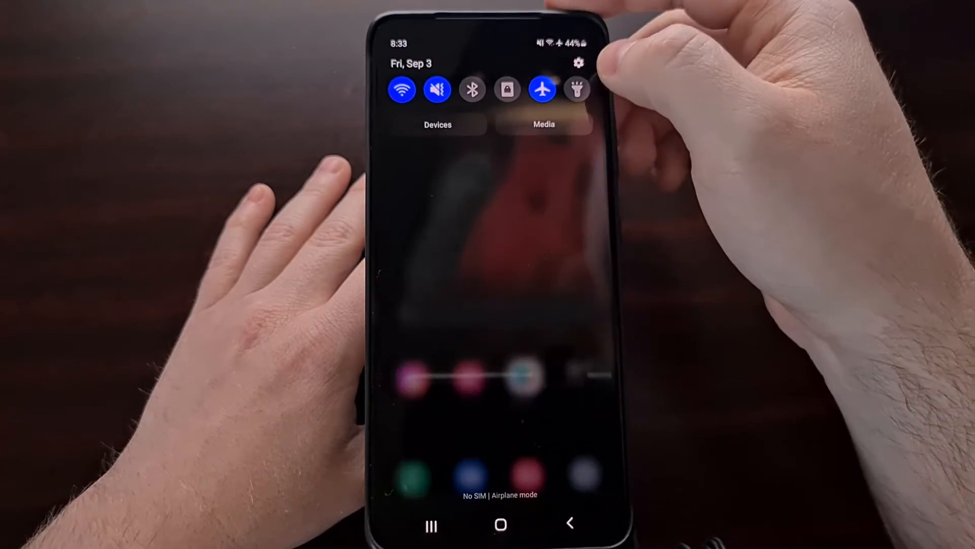
left_click_drag(495, 115, 495, 342)
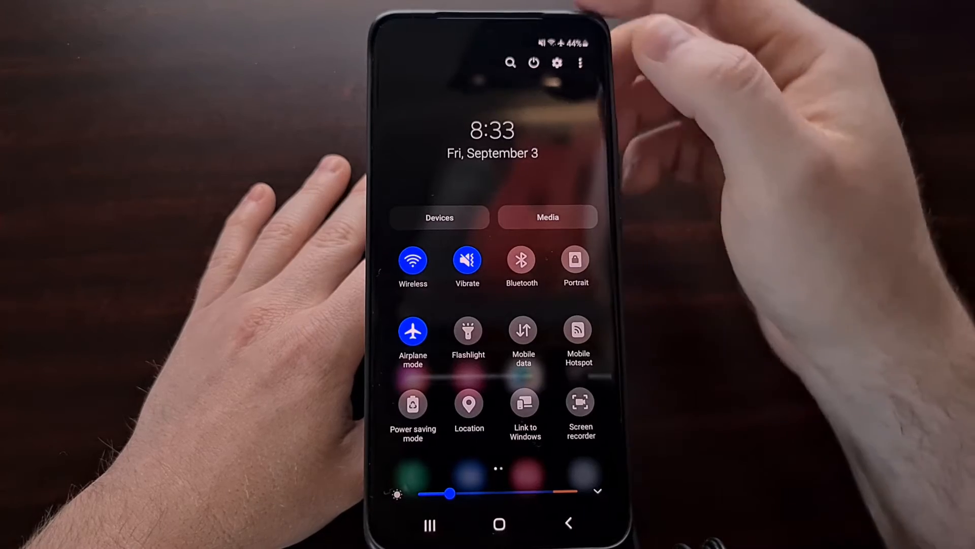
left_click(545, 62)
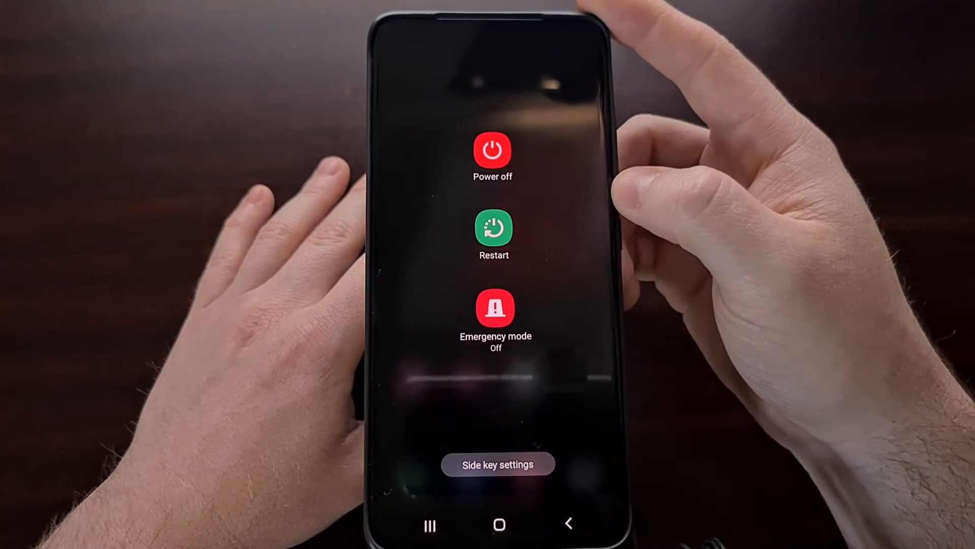
left_click(496, 411)
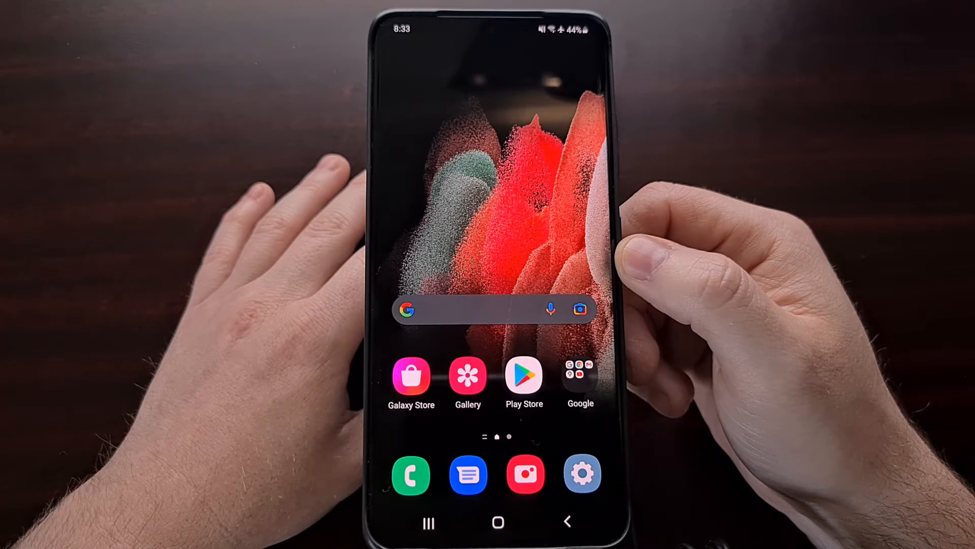
left_click(583, 474)
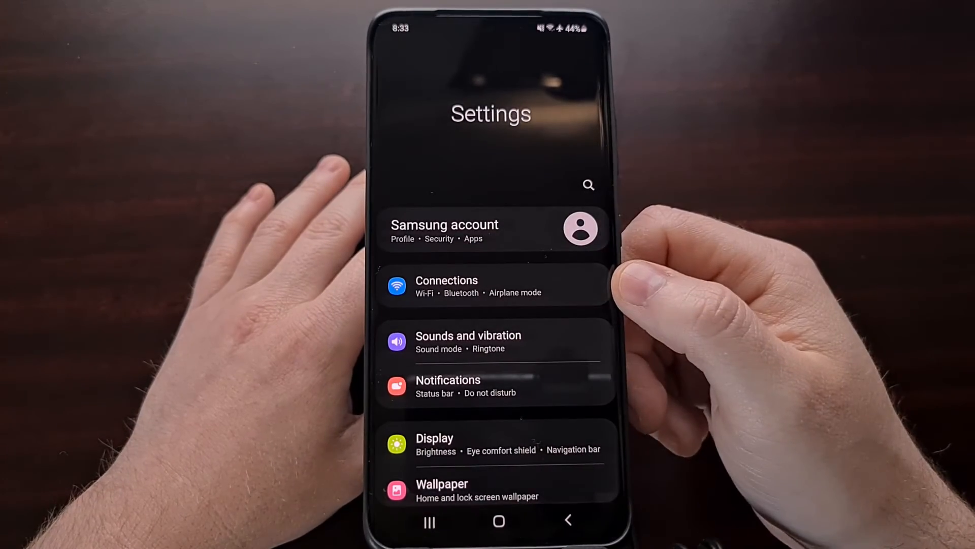
scroll(495, 381, "down", 5)
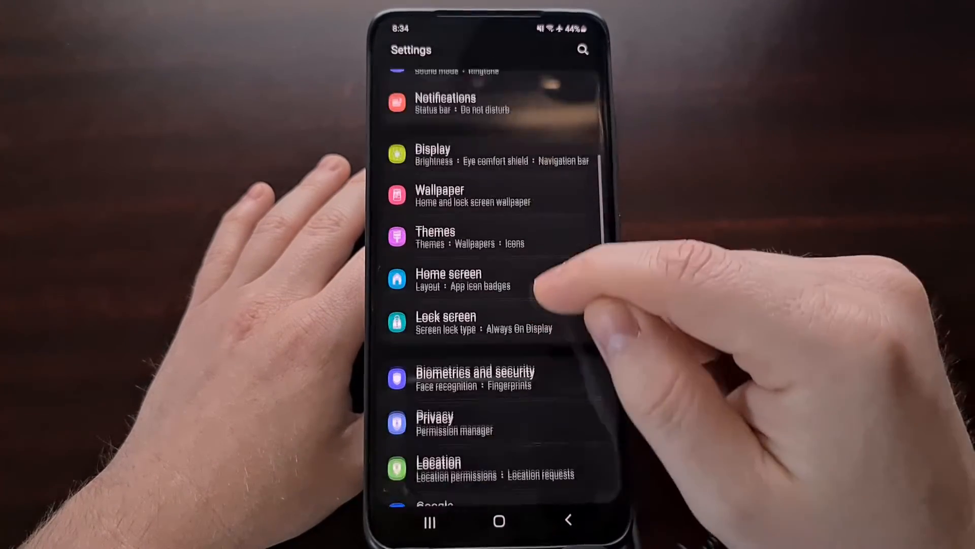
scroll(495, 343, "down", 5)
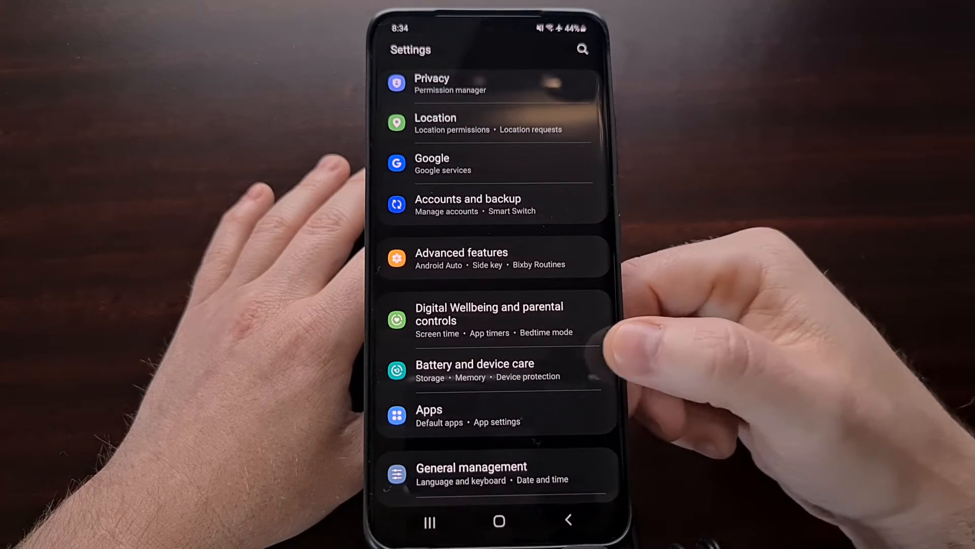
- View Device care's Automation page via Battery and device care, then return to the Settings list
left_click(488, 369)
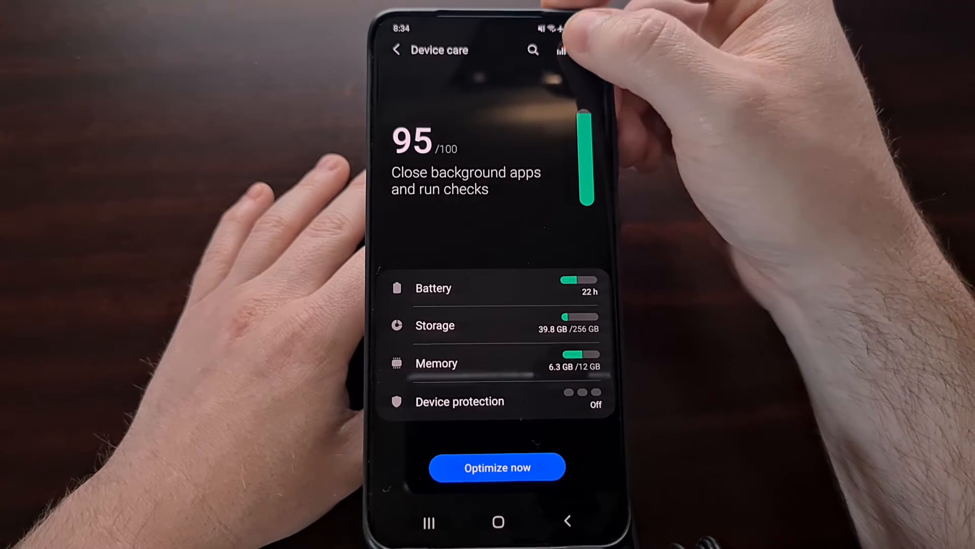
left_click(583, 50)
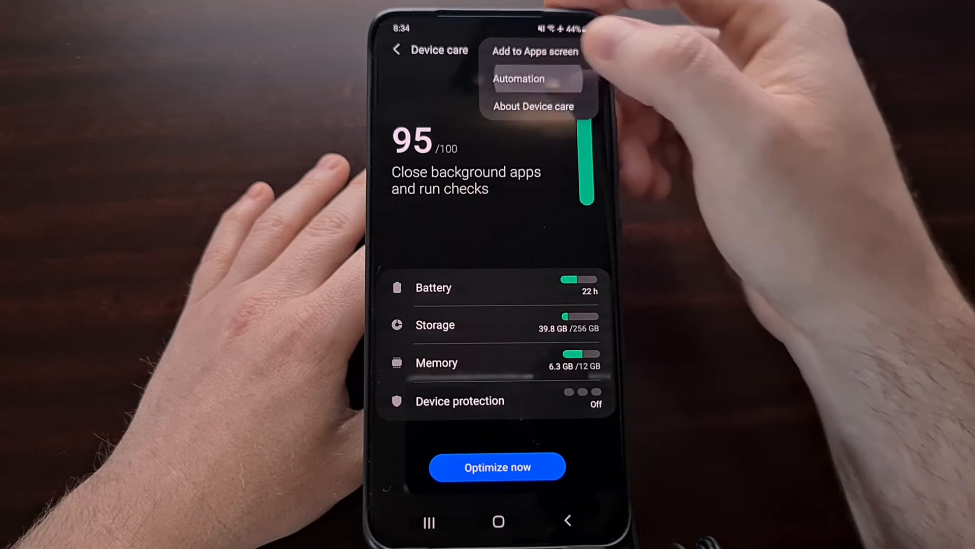
left_click(519, 78)
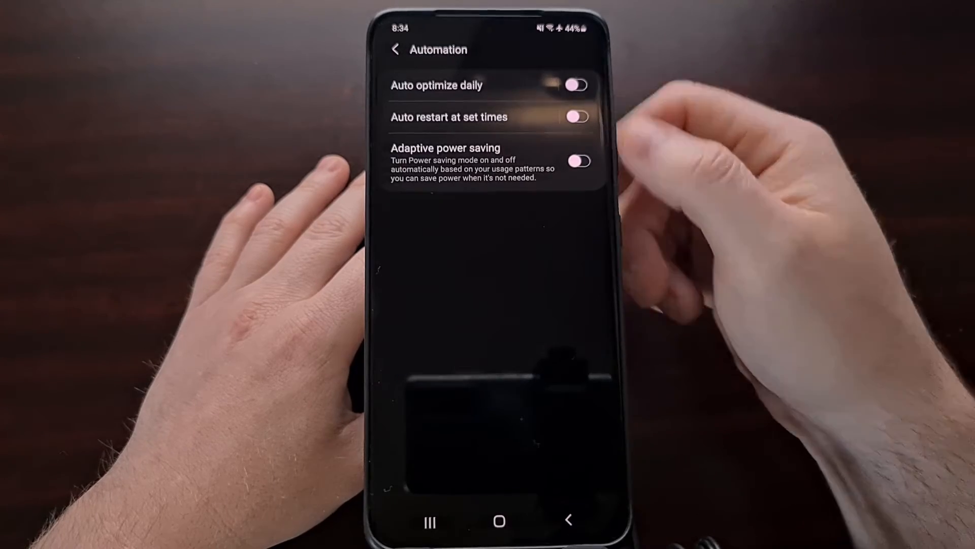
left_click(568, 520)
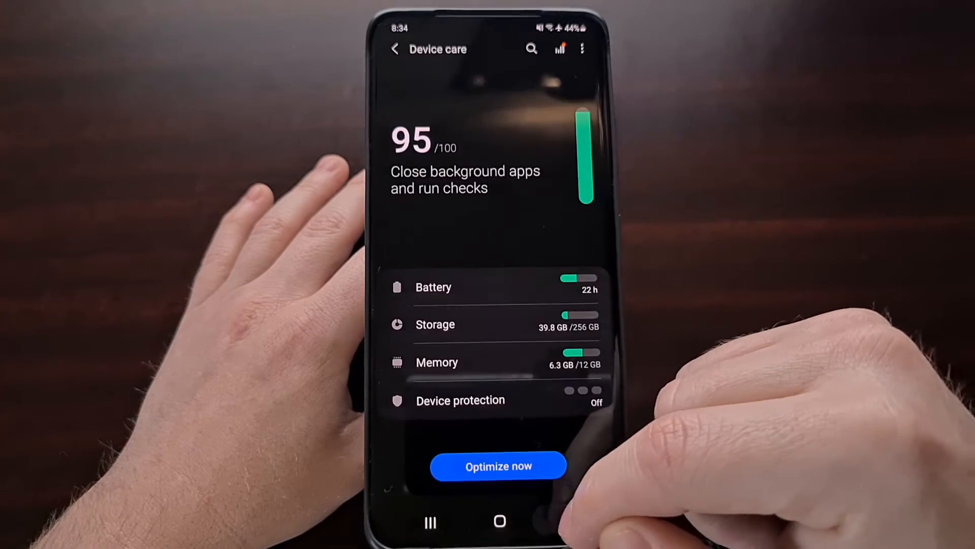
left_click(569, 520)
scroll(495, 305, "up", 10)
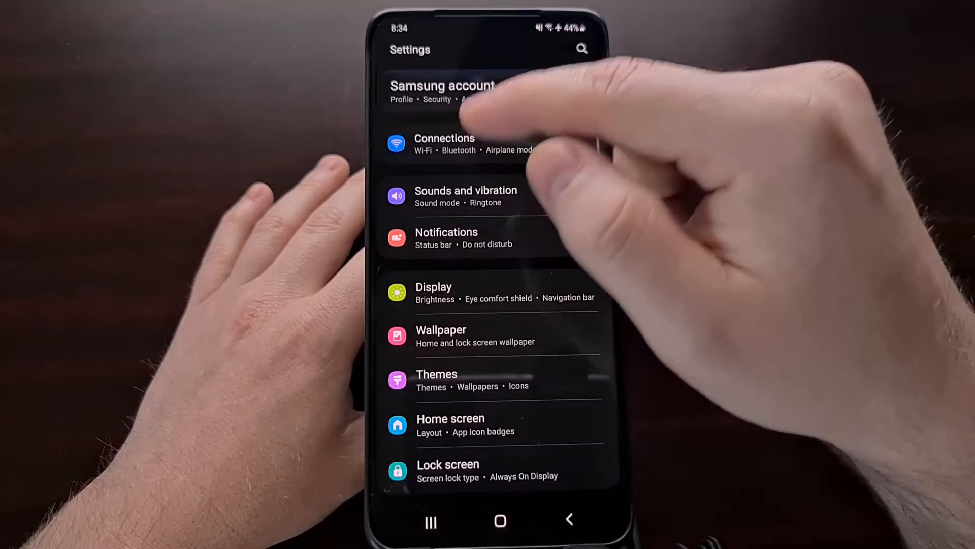
- Search the settings for 'restart' and open Auto restart at set times
left_click(581, 50)
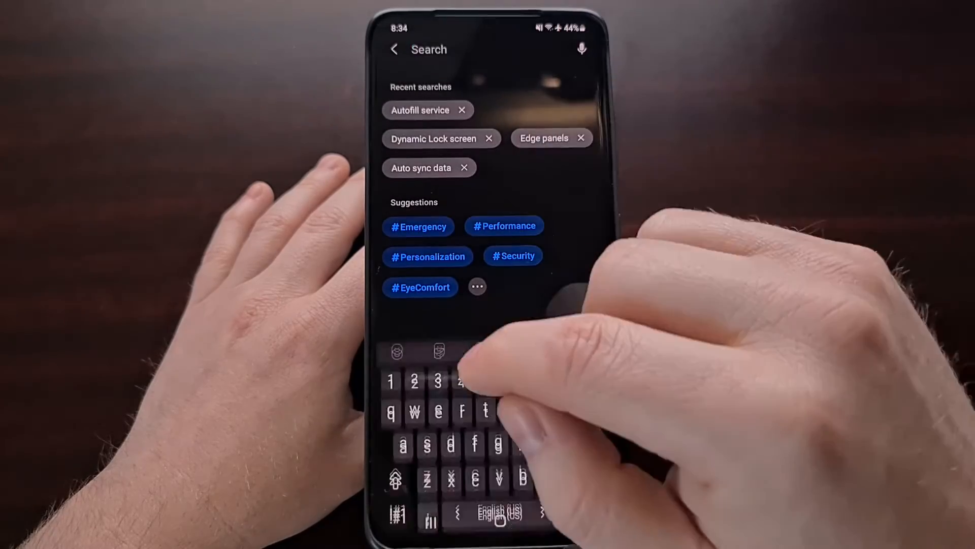
type("resta")
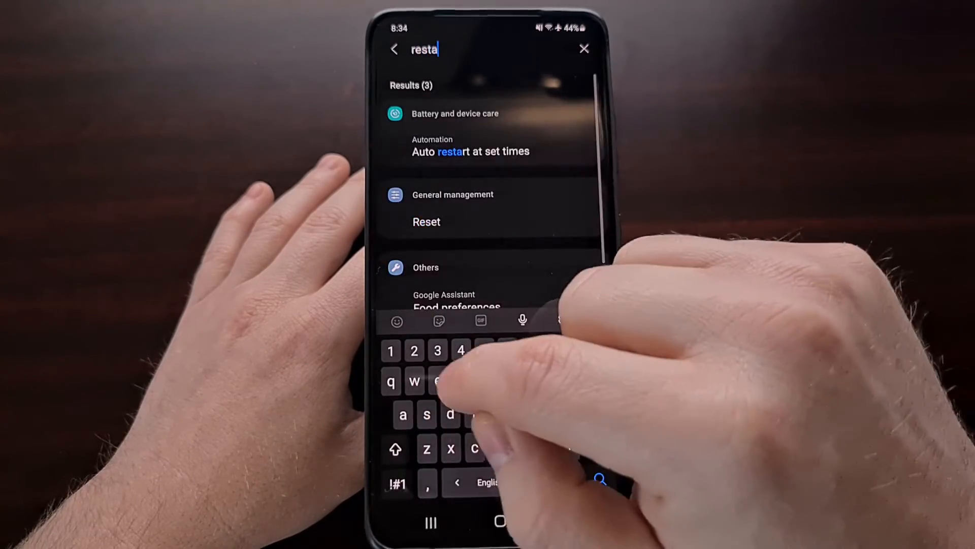
type("rt")
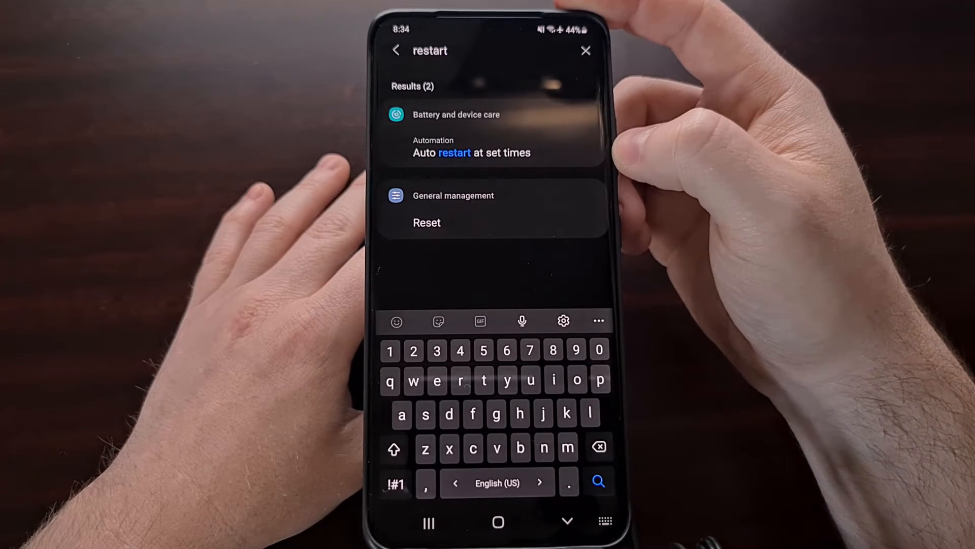
left_click(473, 147)
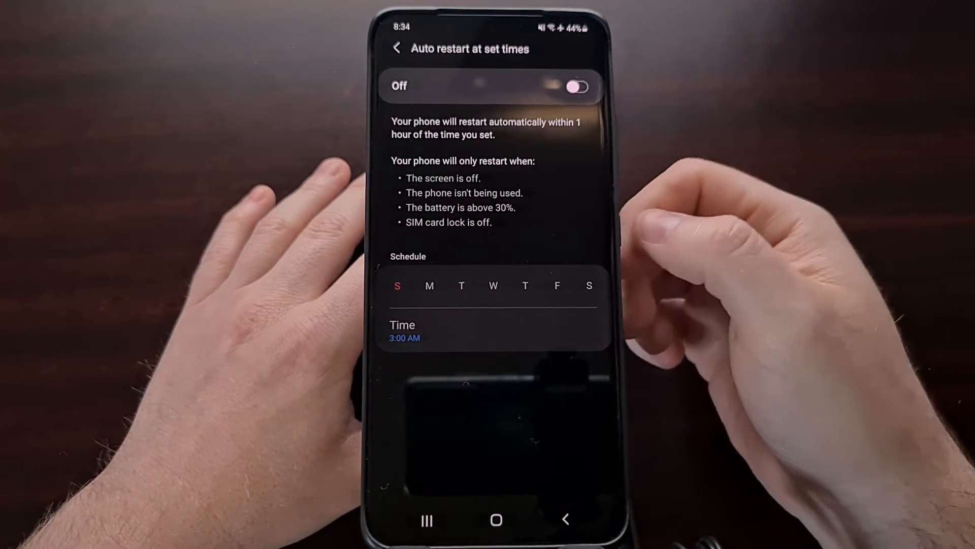
- Switch auto restart on and try out the day letters, adding all days then removing Thursday, Wednesday and Friday
left_click(573, 86)
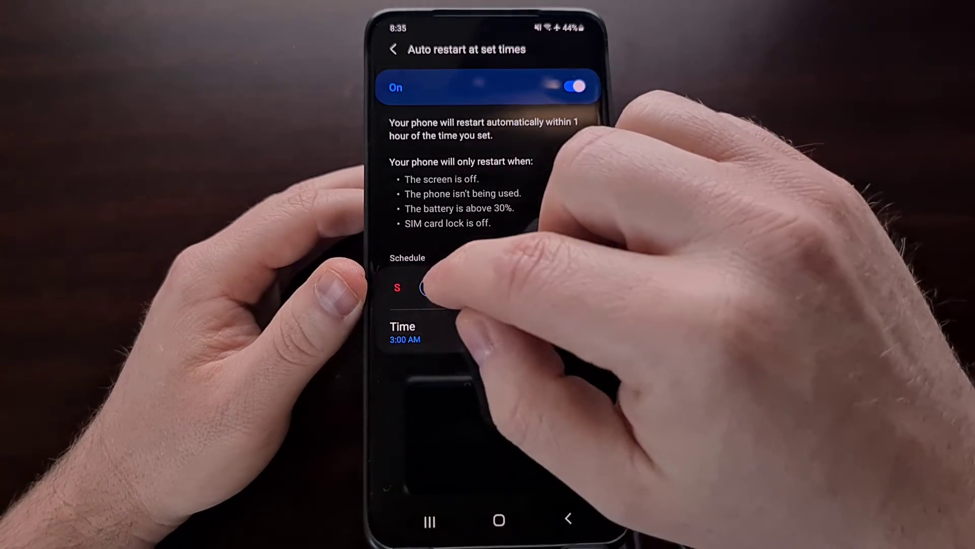
left_click(396, 287)
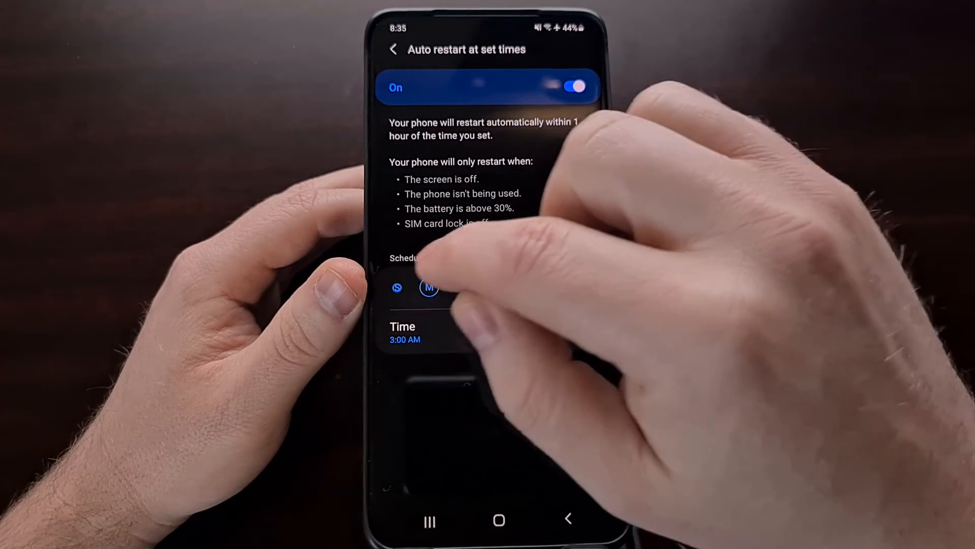
left_click(460, 287)
left_click(492, 287)
left_click(524, 286)
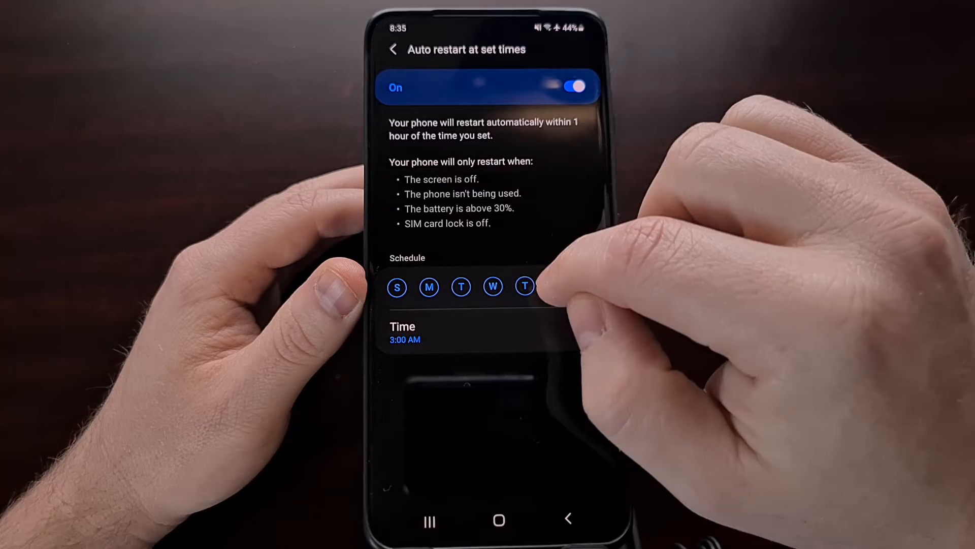
left_click(557, 287)
left_click(588, 287)
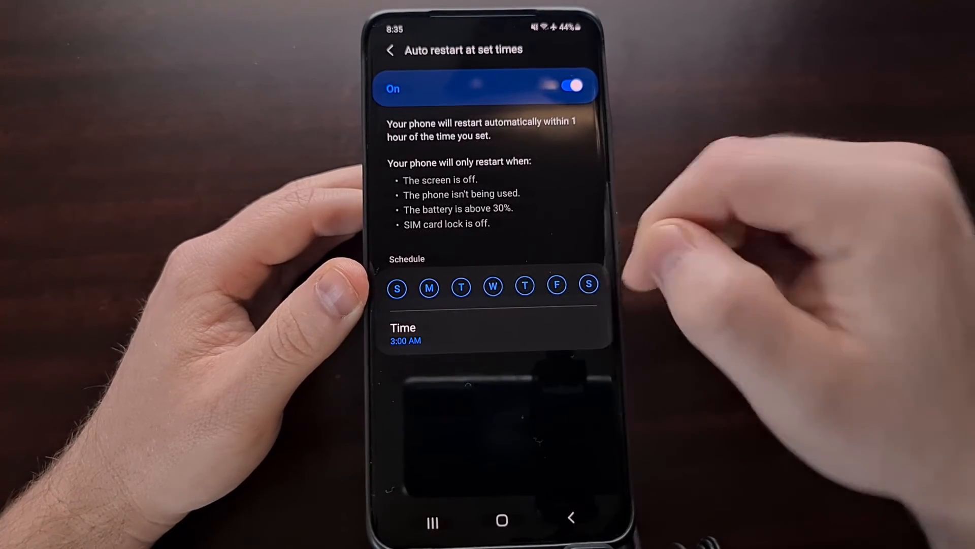
left_click(524, 286)
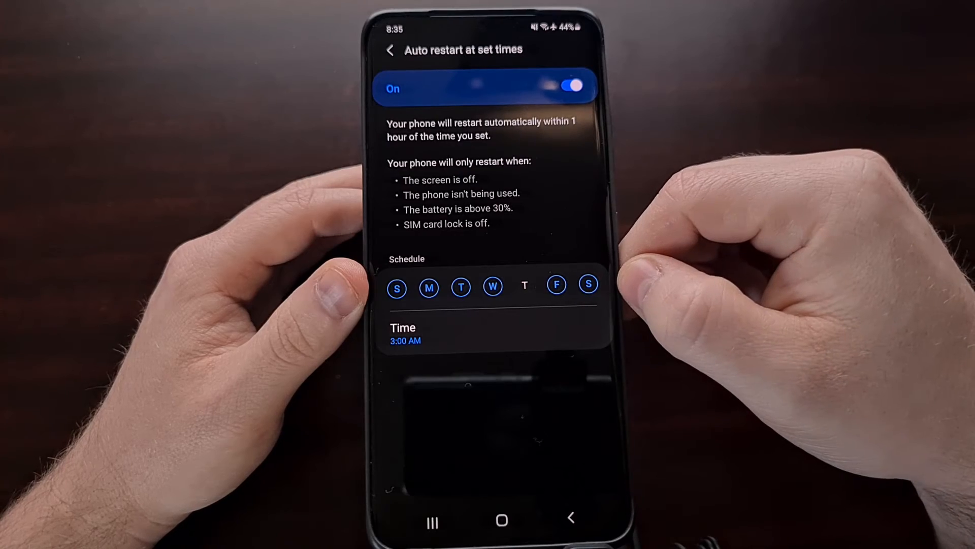
left_click(492, 286)
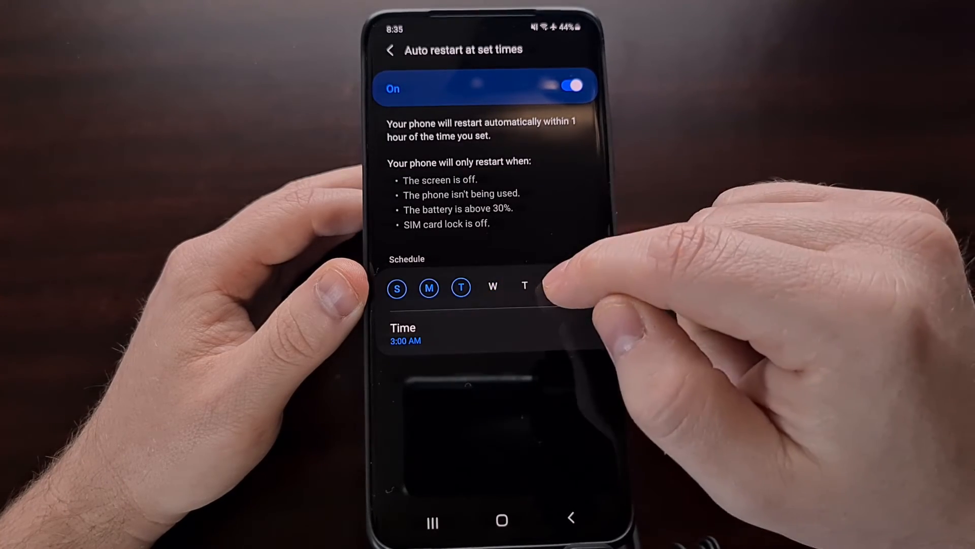
left_click(557, 286)
- Toggle auto restart off and on, then schedule it for Monday, Wednesday, Friday and Sunday
left_click(572, 85)
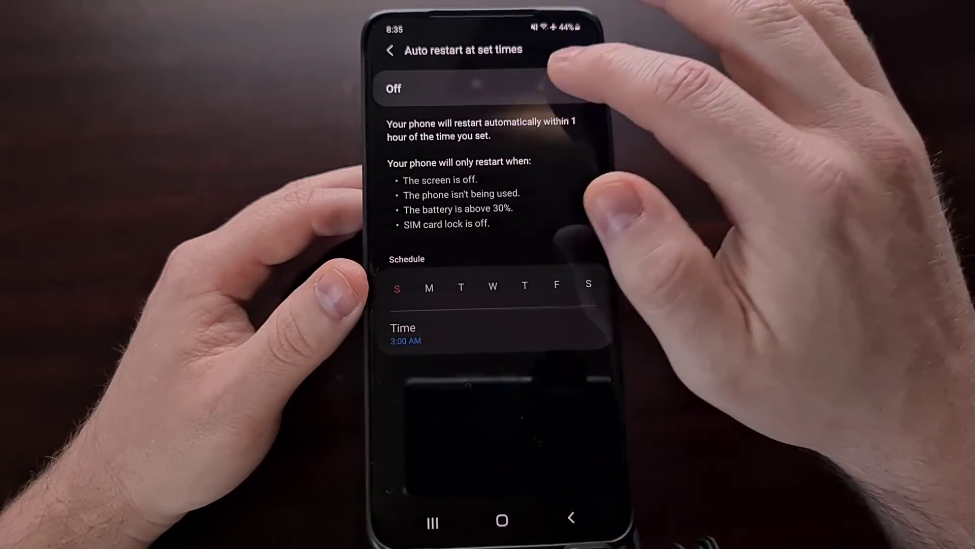
left_click(571, 86)
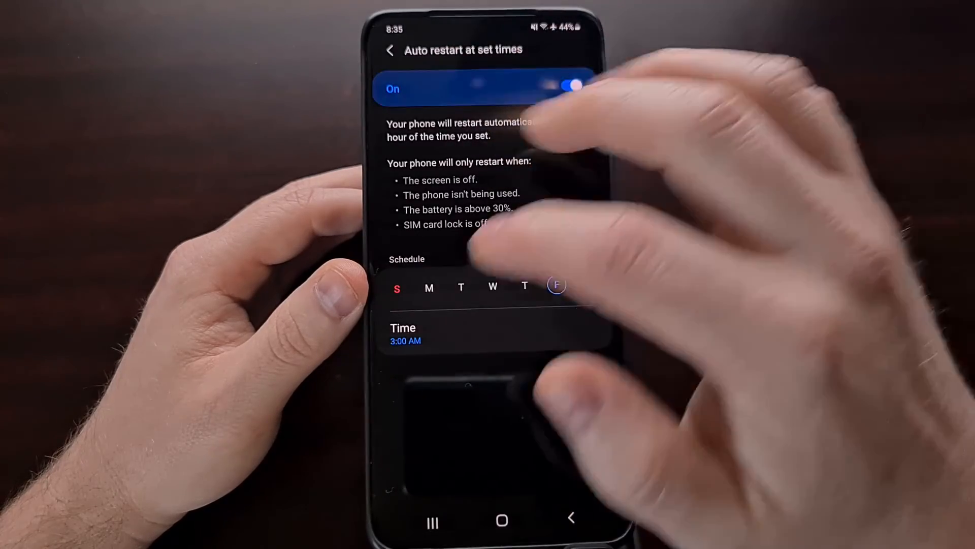
left_click(429, 287)
left_click(493, 287)
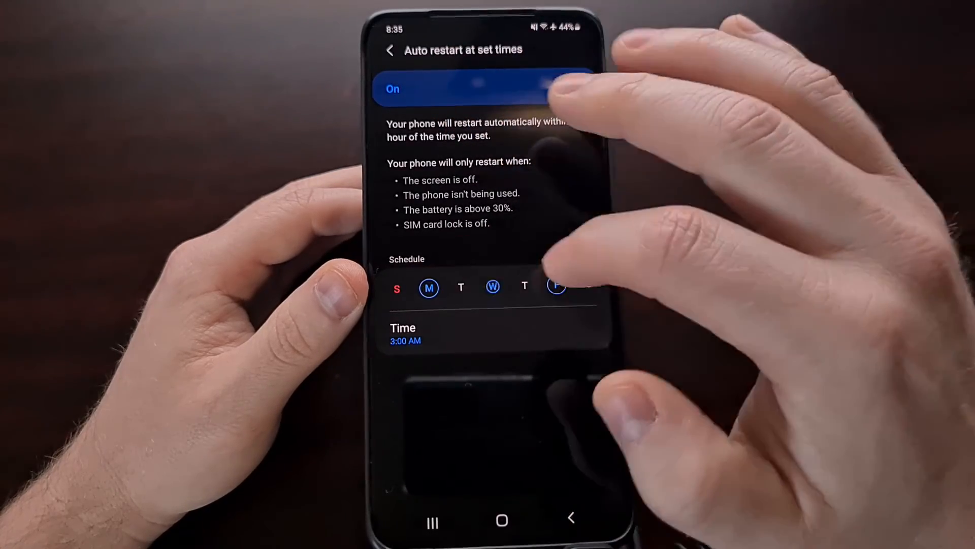
left_click(556, 286)
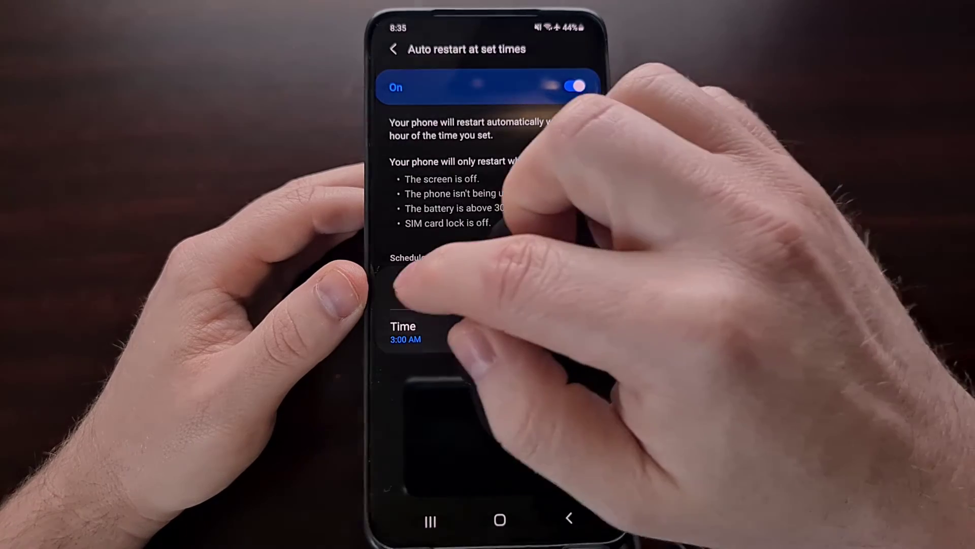
left_click(397, 287)
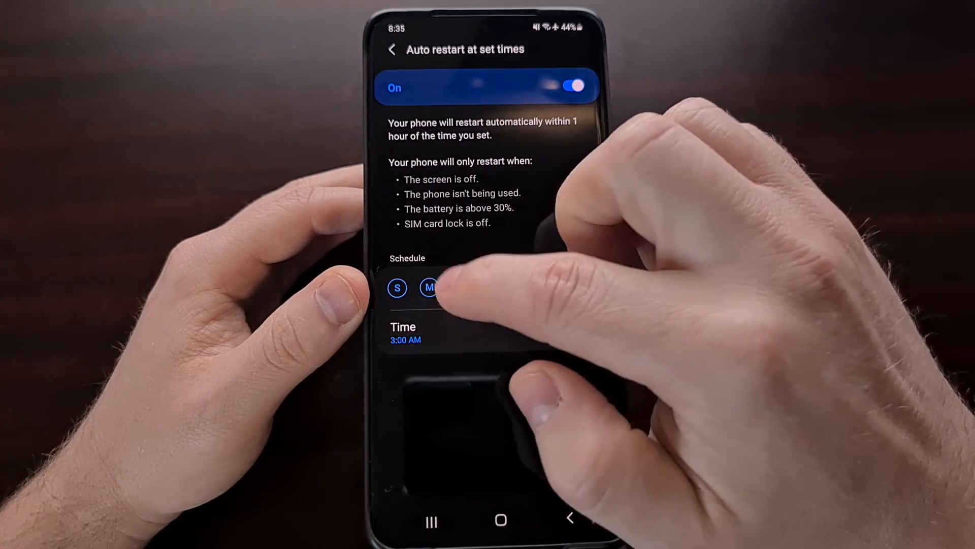
- Trim the schedule to Sunday only and confirm 3:00 AM in the Set time picker
left_click(525, 286)
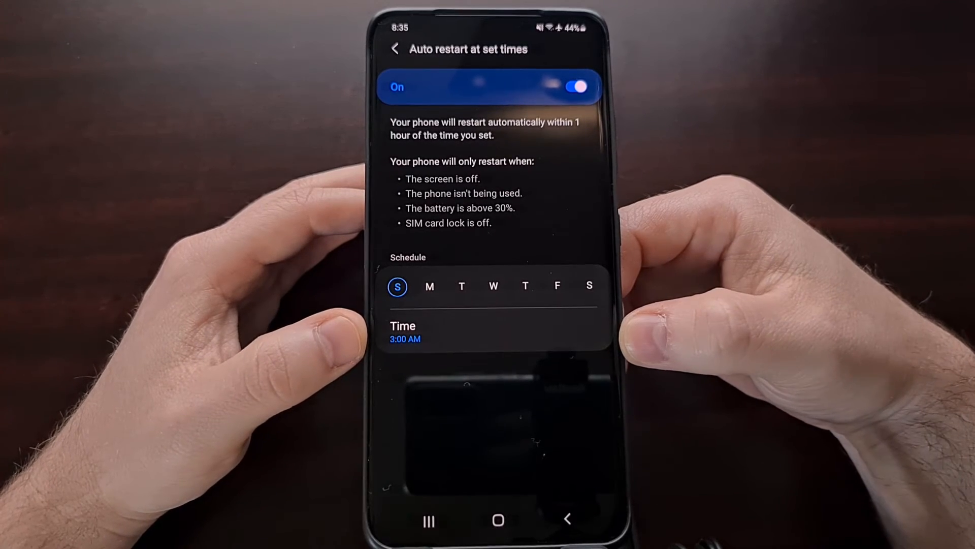
left_click(487, 332)
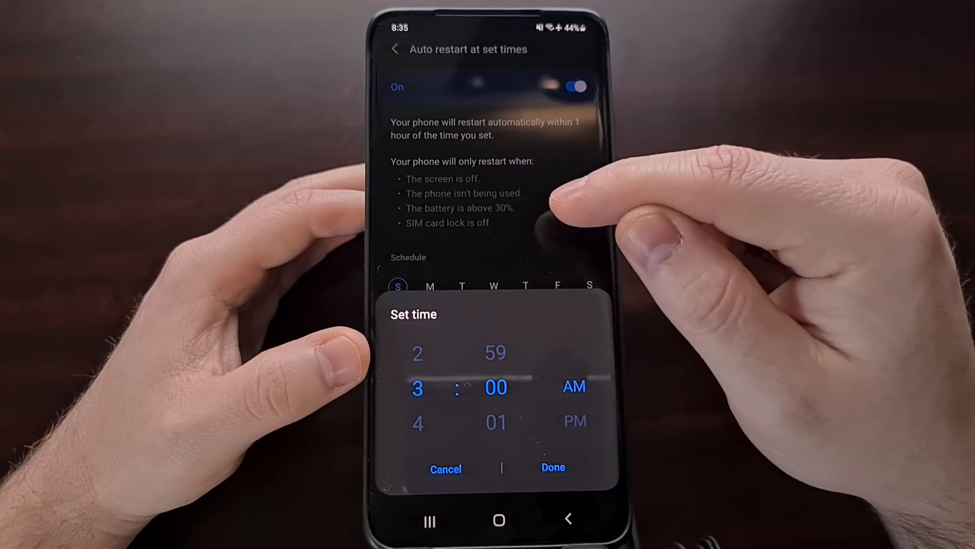
left_click(579, 207)
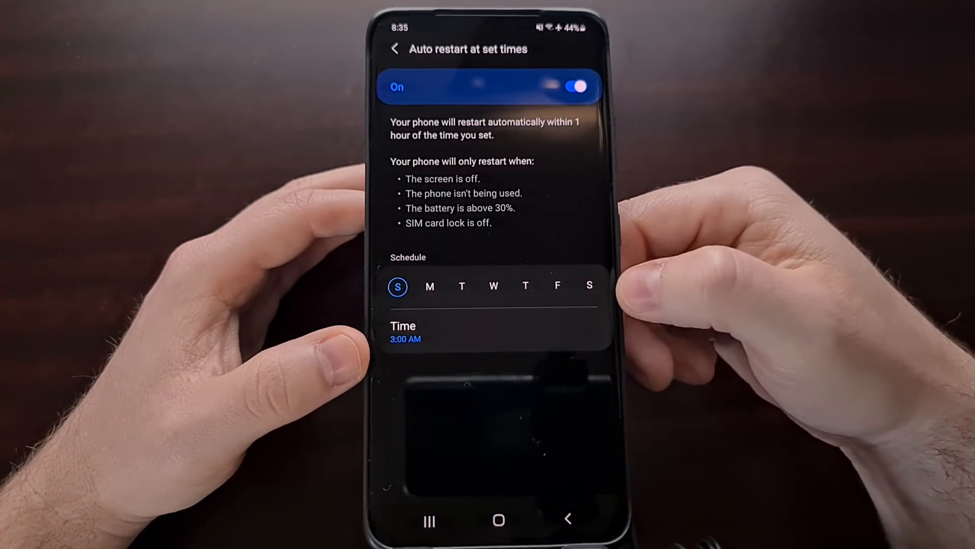